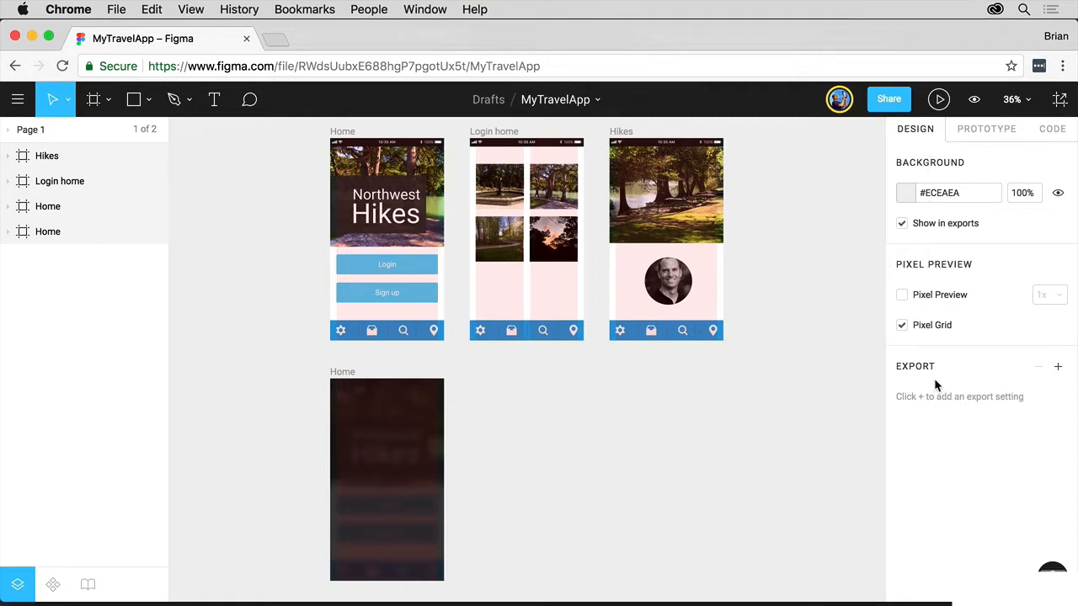
- Add an export setting to the page, browse its scale and format options and preview, and remove it again
{"action": "left_click", "coordinate": [1061, 370]}
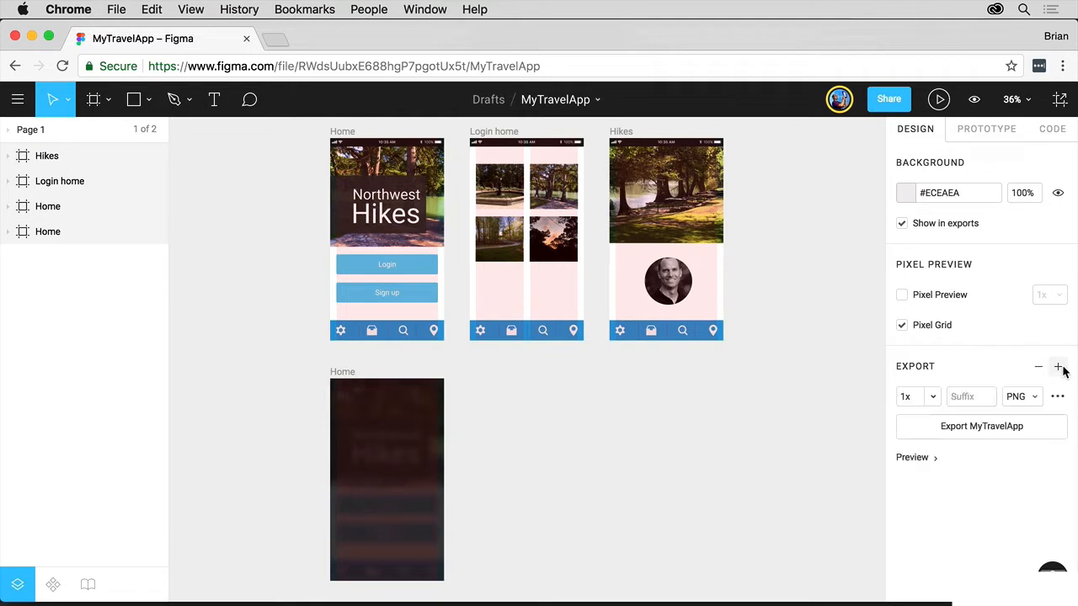
{"action": "left_click", "coordinate": [1034, 399]}
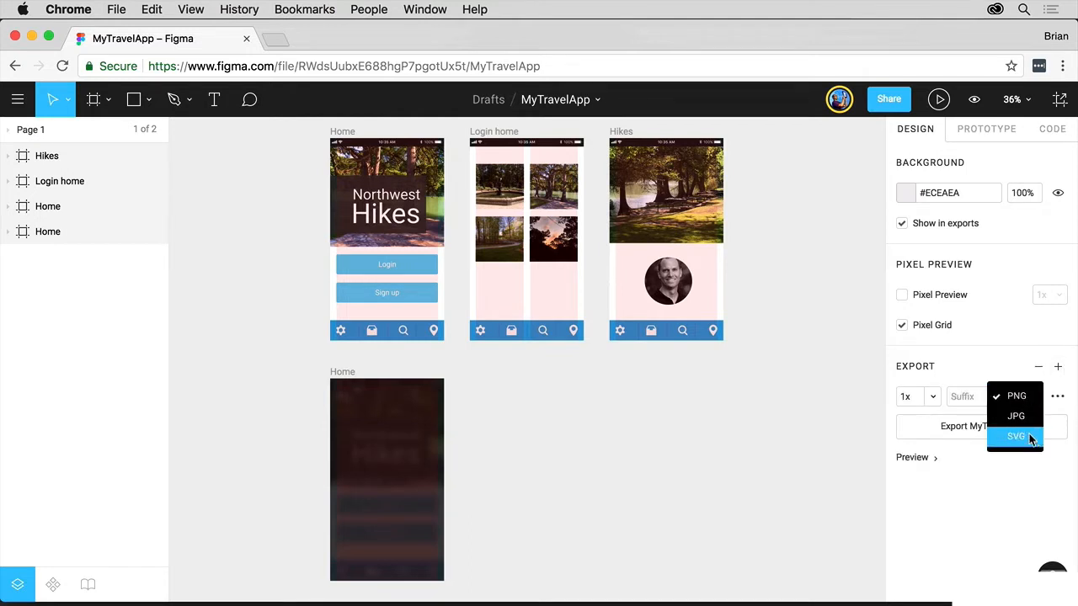
{"action": "left_click", "coordinate": [998, 361]}
{"action": "left_click", "coordinate": [935, 395]}
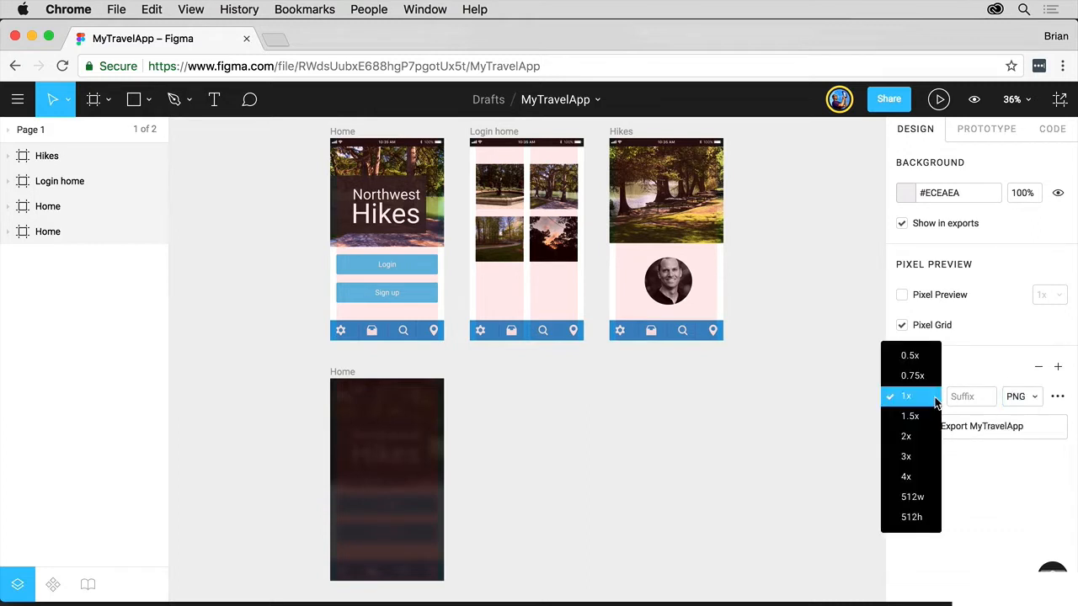
{"action": "left_click", "coordinate": [966, 351]}
{"action": "left_click", "coordinate": [970, 395]}
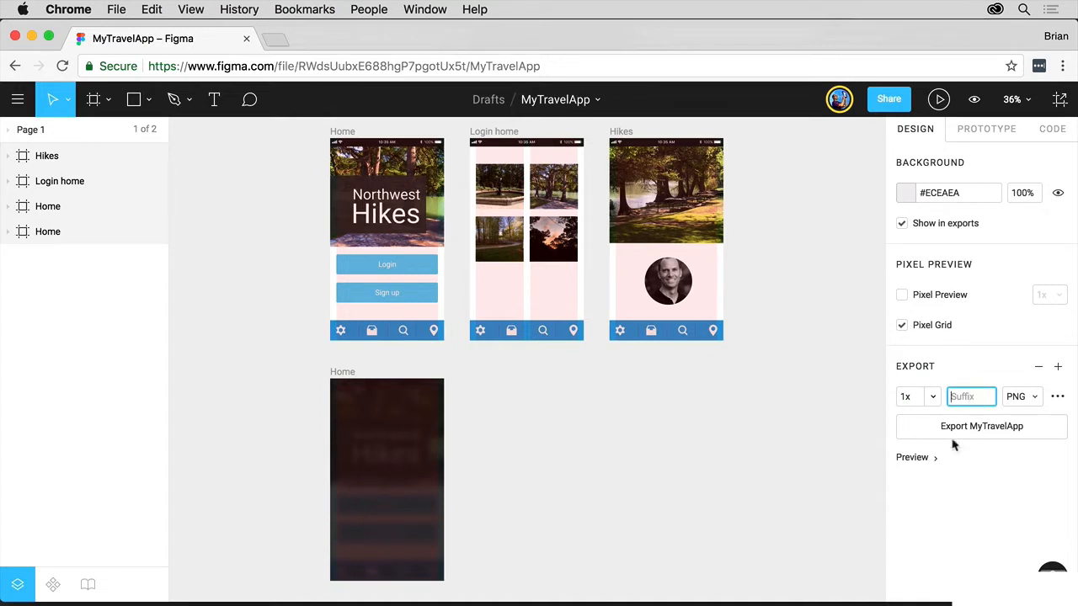
{"action": "left_click", "coordinate": [934, 457]}
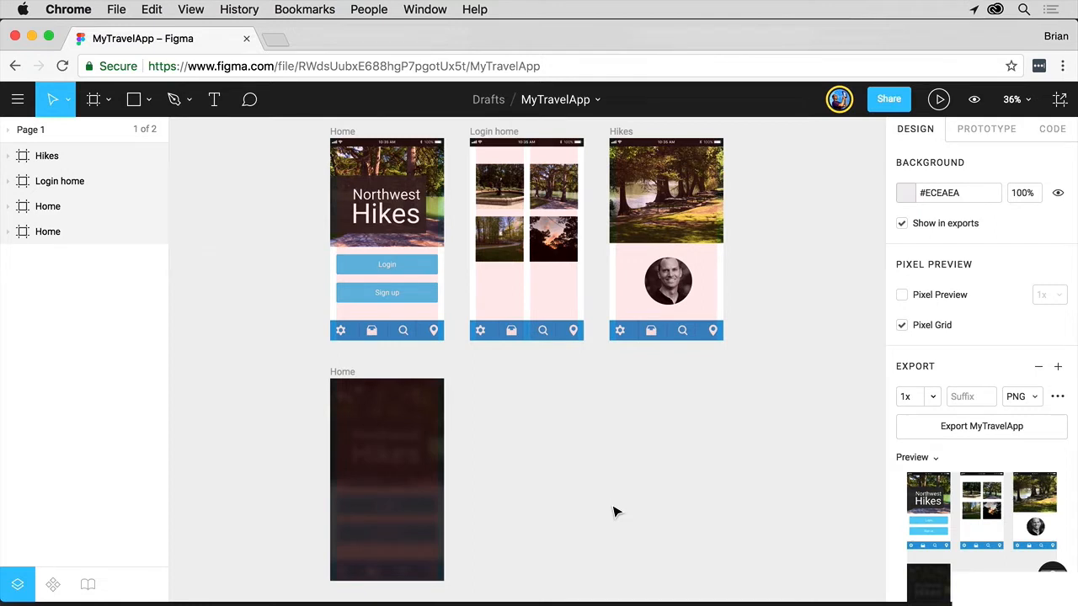
{"action": "left_click", "coordinate": [1039, 368]}
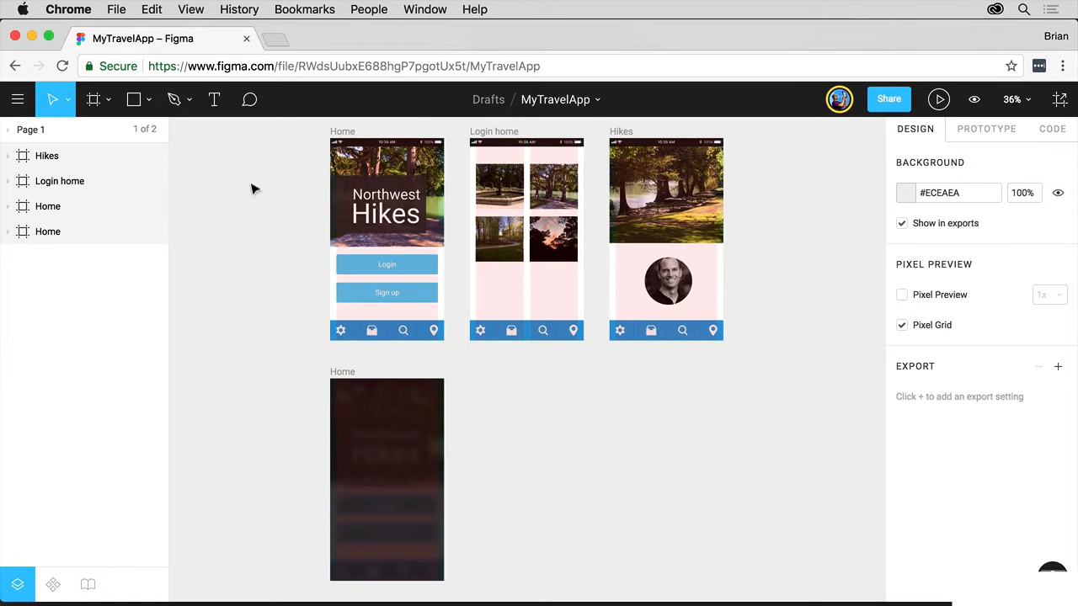
- Select all four frames and add a 1x PNG export setting to them
{"action": "left_click_drag", "start_coordinate": [249, 123], "coordinate": [800, 520]}
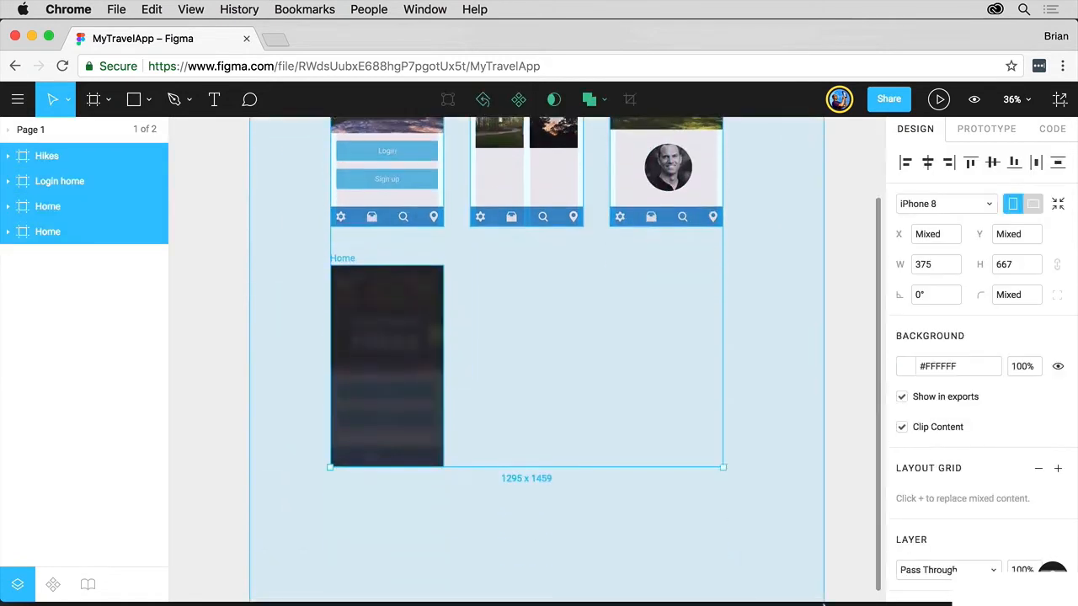
{"action": "scroll", "coordinate": [740, 398], "scroll_direction": "up", "scroll_amount": 3}
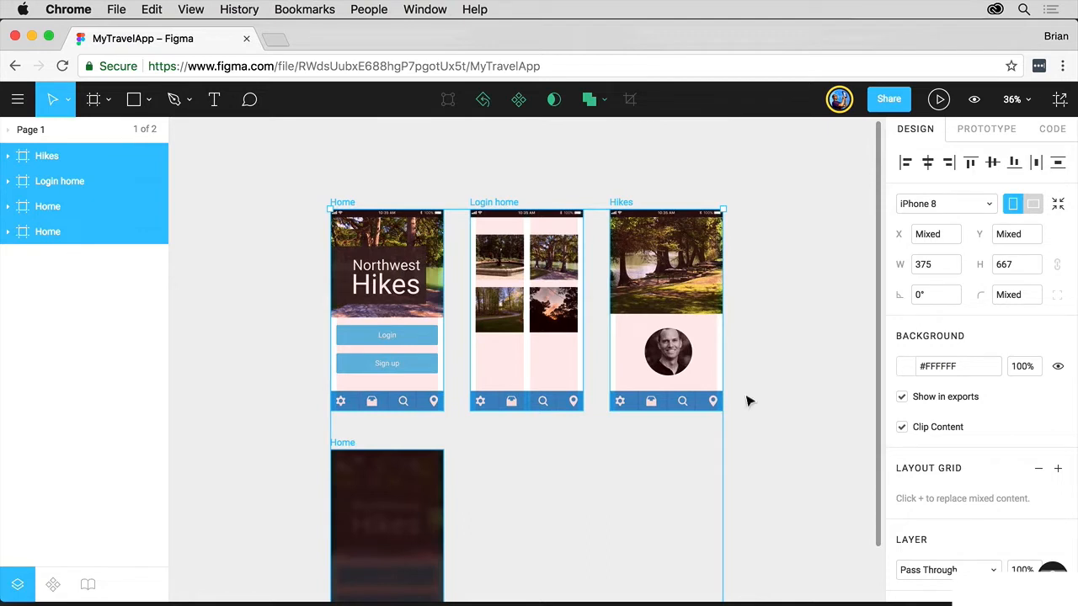
{"action": "scroll", "coordinate": [967, 411], "scroll_direction": "down", "scroll_amount": 5}
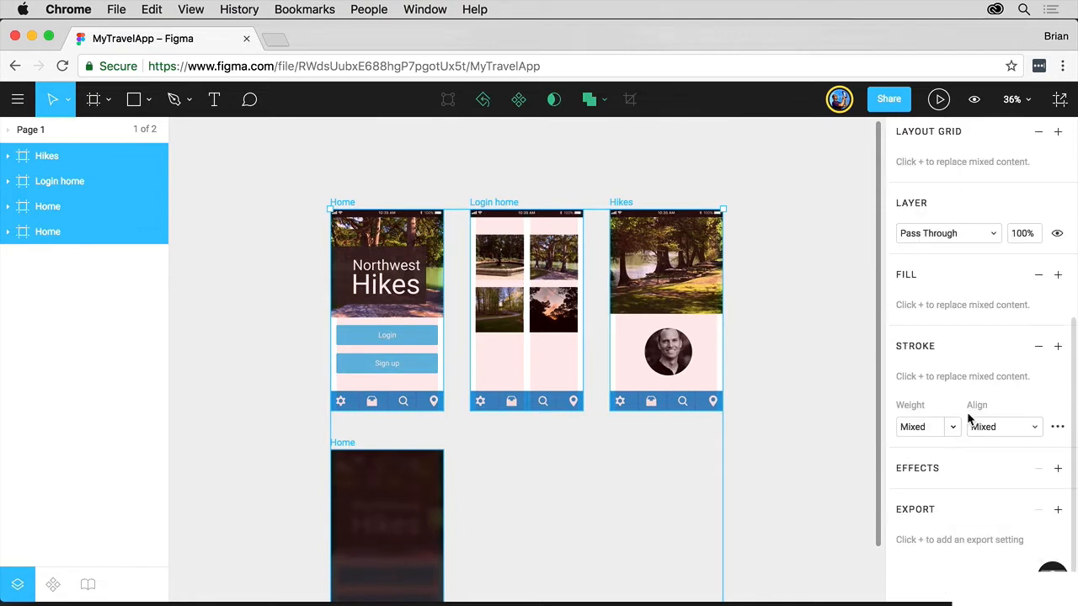
{"action": "left_click", "coordinate": [1059, 510]}
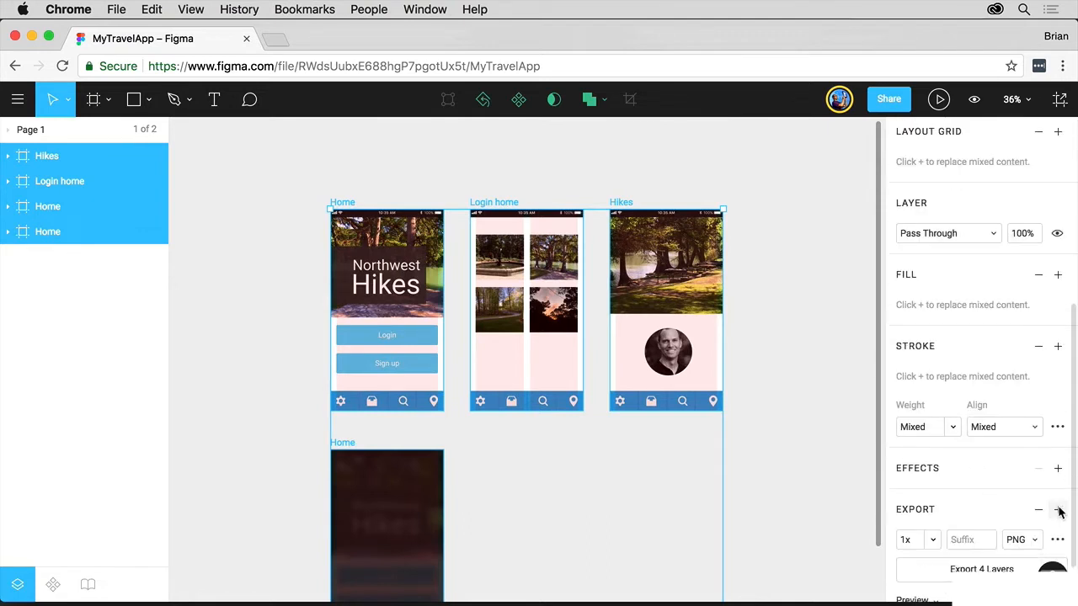
- Open the Export dialog to review the four selected frames, then close it and deselect
{"action": "scroll", "coordinate": [1028, 522], "scroll_direction": "down", "scroll_amount": 2}
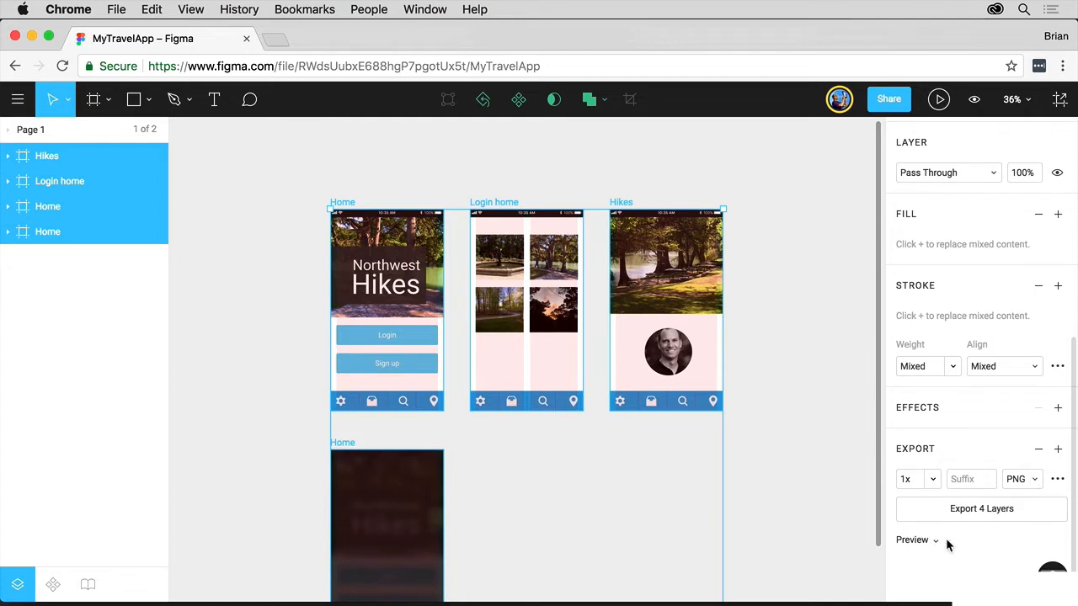
{"action": "scroll", "coordinate": [946, 538], "scroll_direction": "up", "scroll_amount": 3}
{"action": "scroll", "coordinate": [946, 538], "scroll_direction": "down", "scroll_amount": 3}
{"action": "left_click", "coordinate": [1058, 100]}
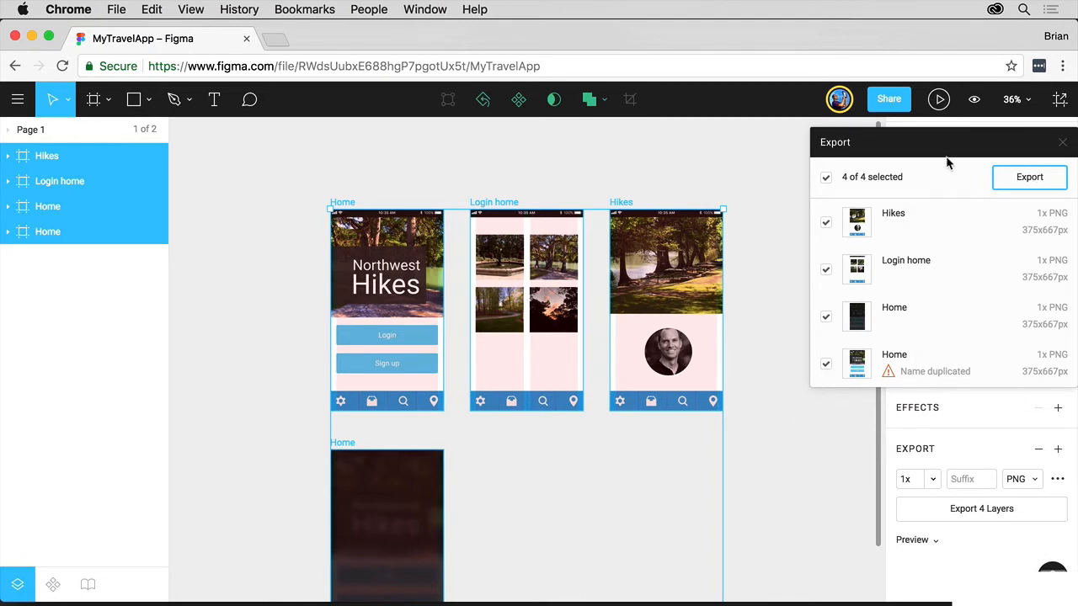
{"action": "left_click", "coordinate": [803, 492]}
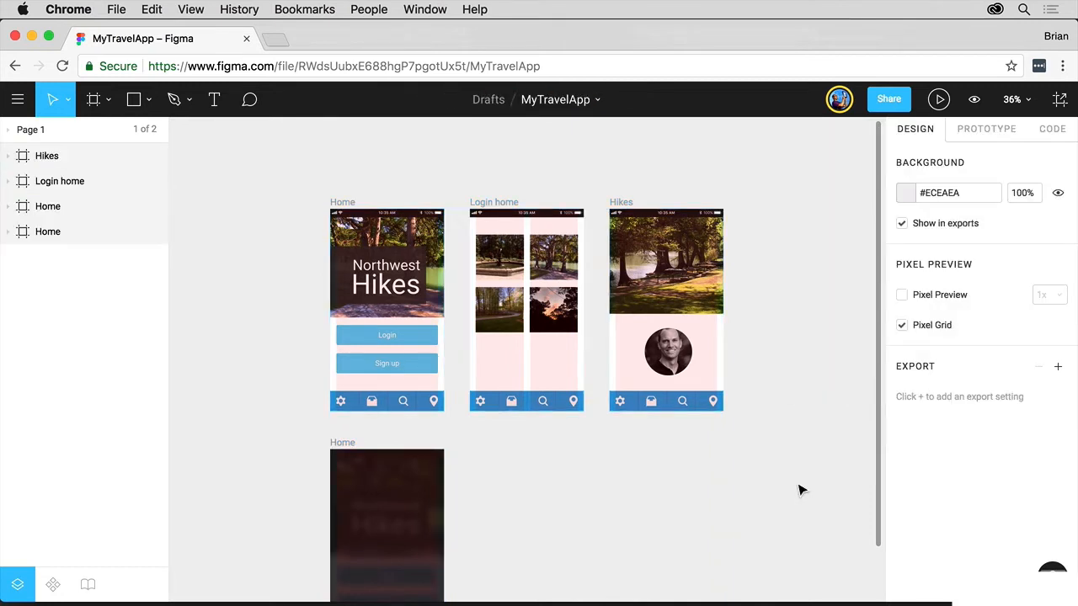
- Select the top Home frame and review its export setting and preview
{"action": "scroll", "coordinate": [226, 247], "scroll_direction": "down", "scroll_amount": 3}
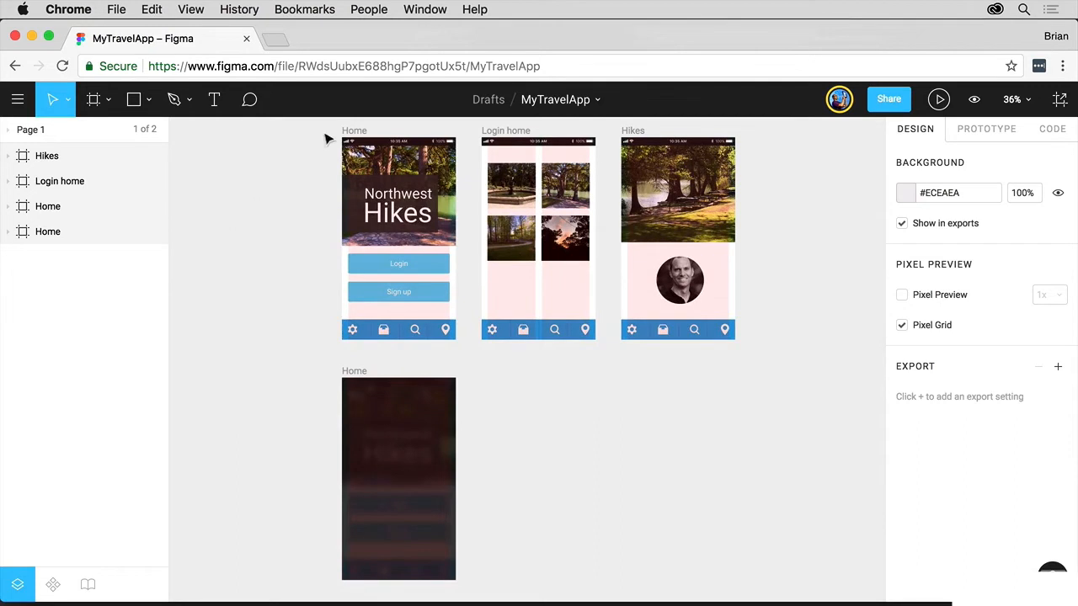
{"action": "left_click", "coordinate": [355, 131]}
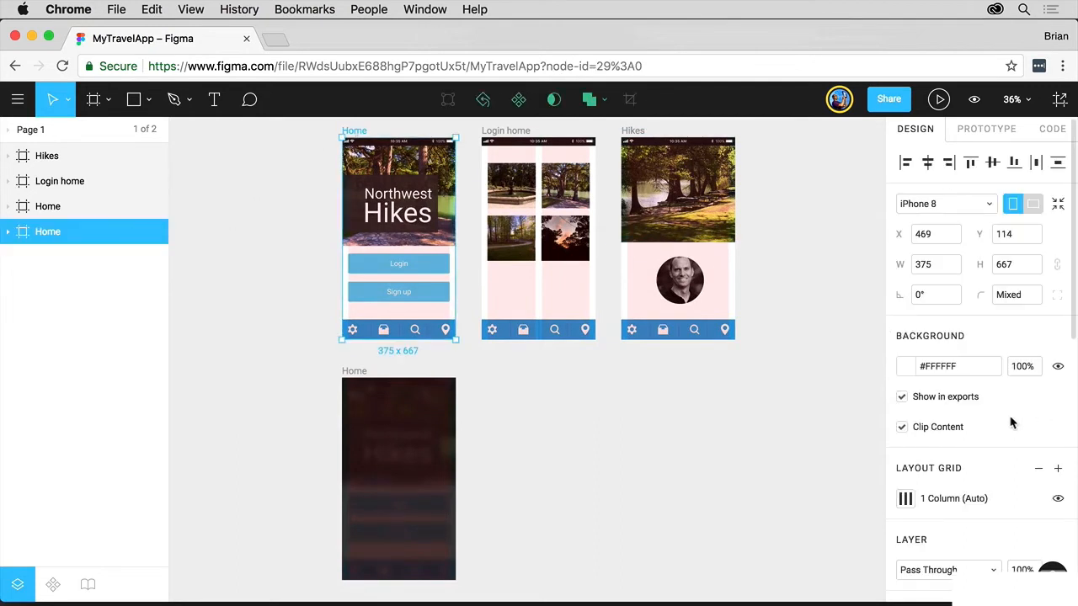
{"action": "scroll", "coordinate": [1011, 421], "scroll_direction": "down", "scroll_amount": 10}
{"action": "scroll", "coordinate": [1011, 421], "scroll_direction": "down", "scroll_amount": 2}
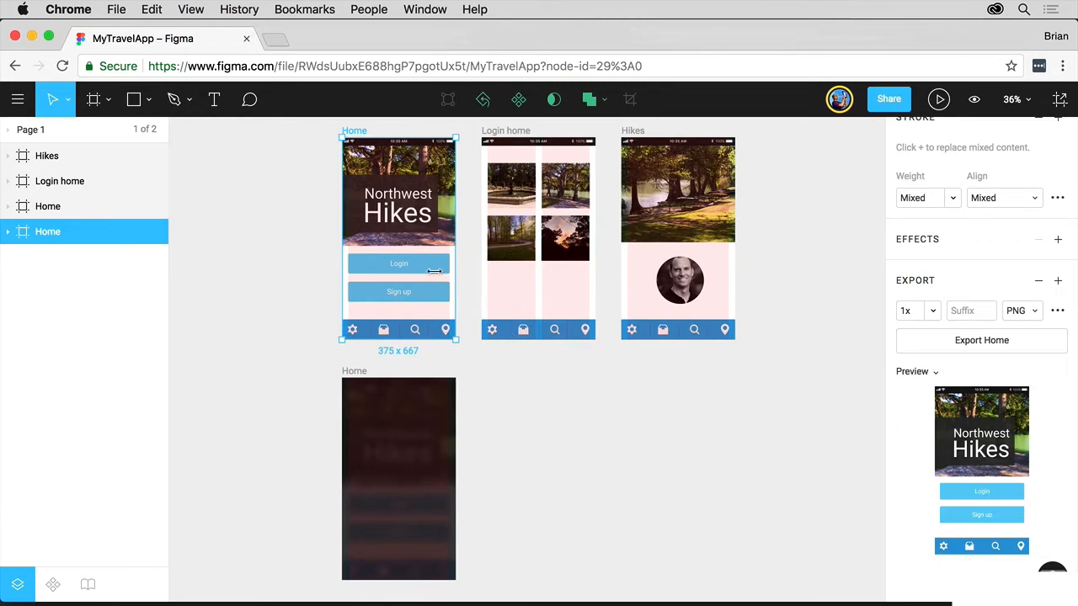
- Select the Login button group and add an export setting in SVG format
{"action": "left_click", "coordinate": [402, 262]}
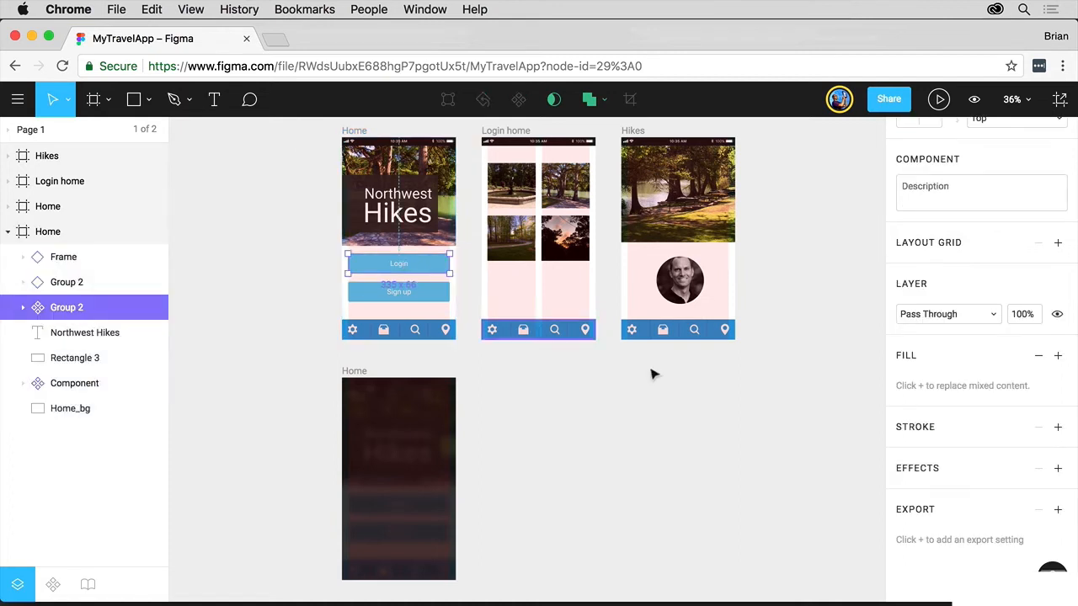
{"action": "left_click", "coordinate": [1059, 510]}
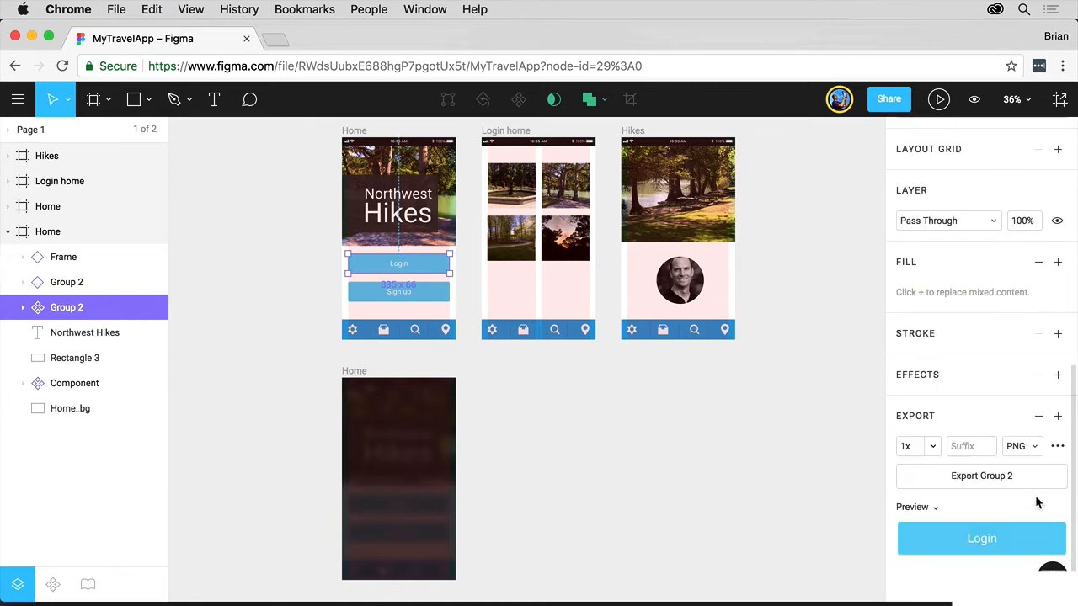
{"action": "left_click", "coordinate": [1033, 448]}
{"action": "left_click", "coordinate": [1029, 486]}
- Check the SVG export options, then export the Login button group as an SVG file
{"action": "left_click", "coordinate": [1059, 449]}
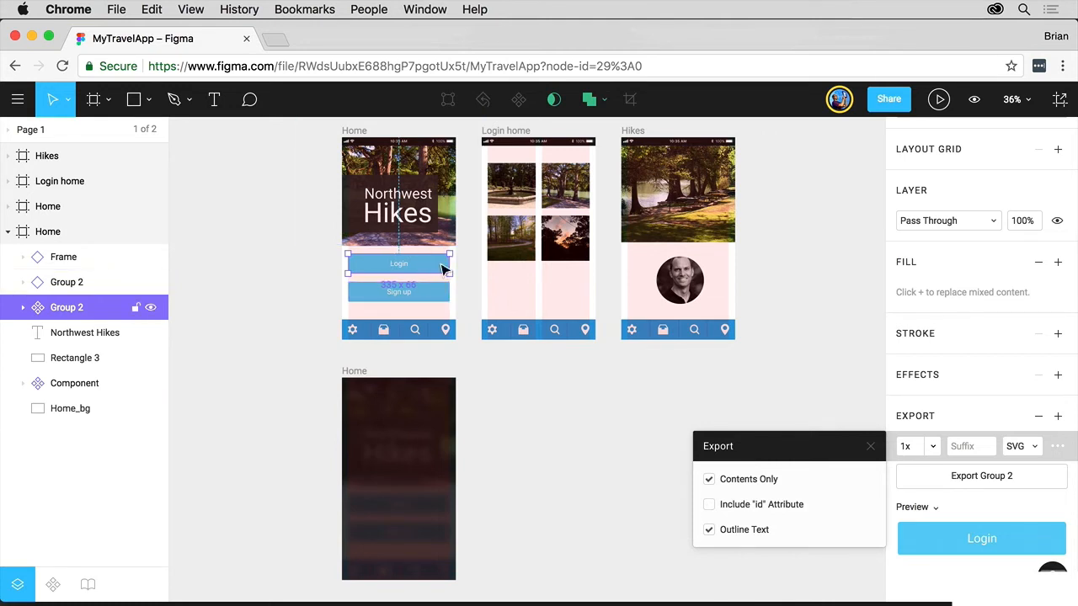
{"action": "left_click", "coordinate": [871, 446]}
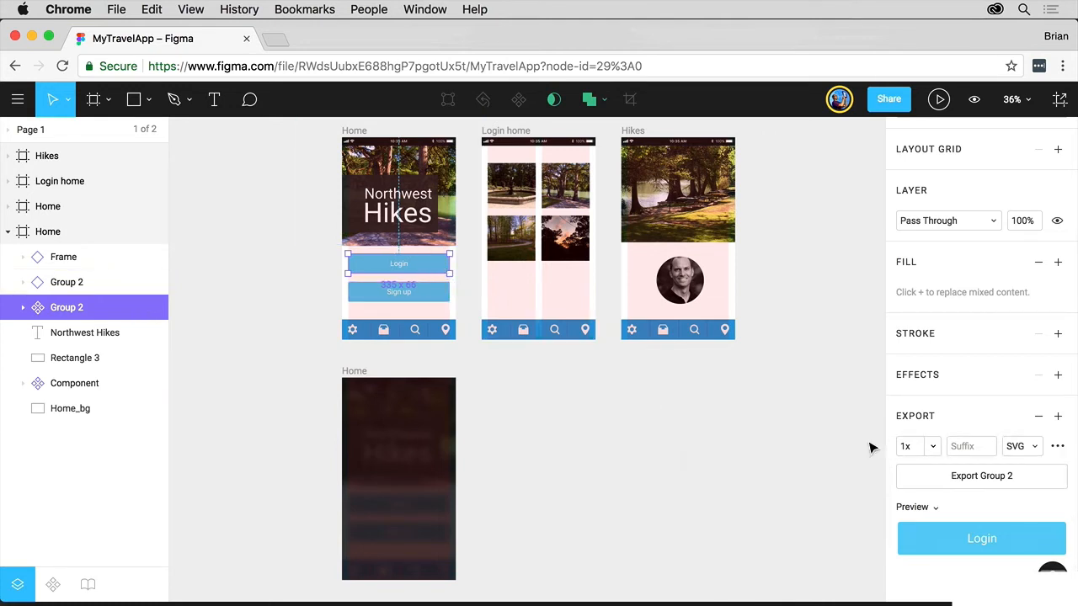
{"action": "left_click", "coordinate": [1025, 478]}
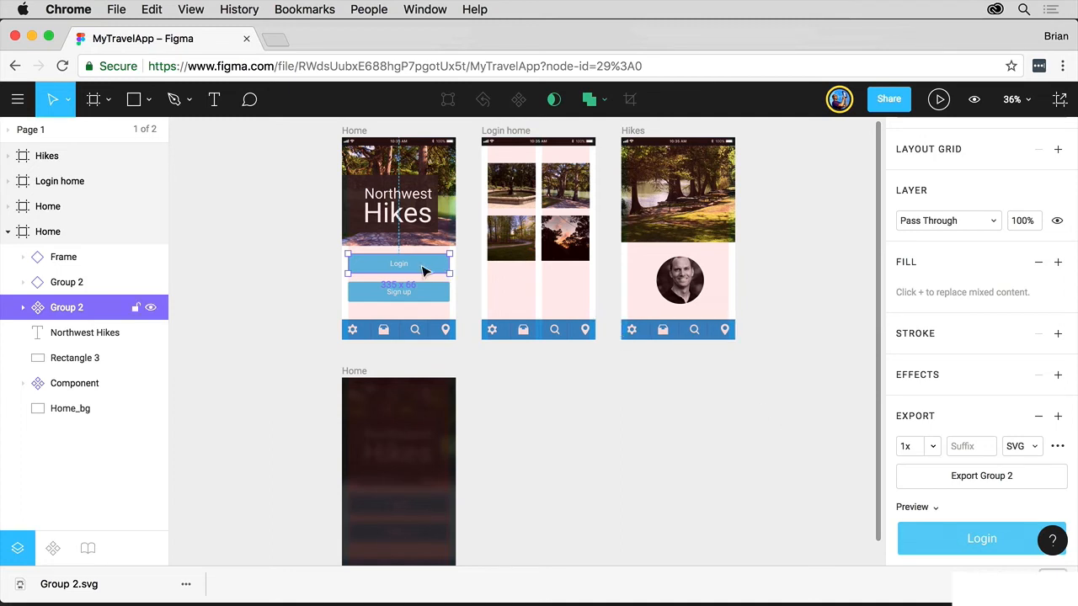
- Copy the Login button as SVG and paste it into the Adobe XD artboard
{"action": "right_click", "coordinate": [424, 270]}
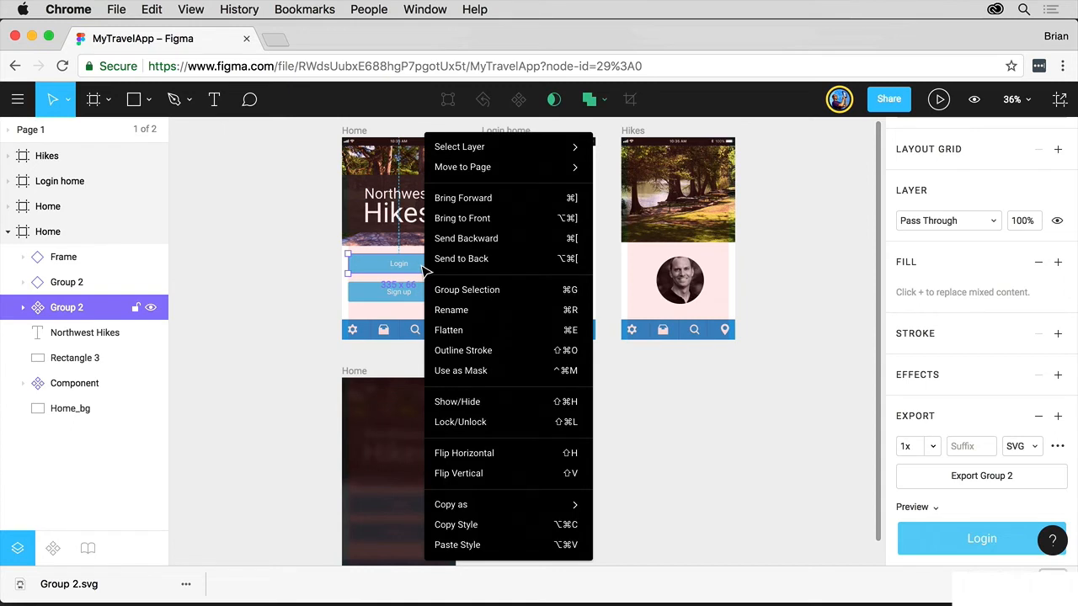
{"action": "mouse_move", "coordinate": [489, 506]}
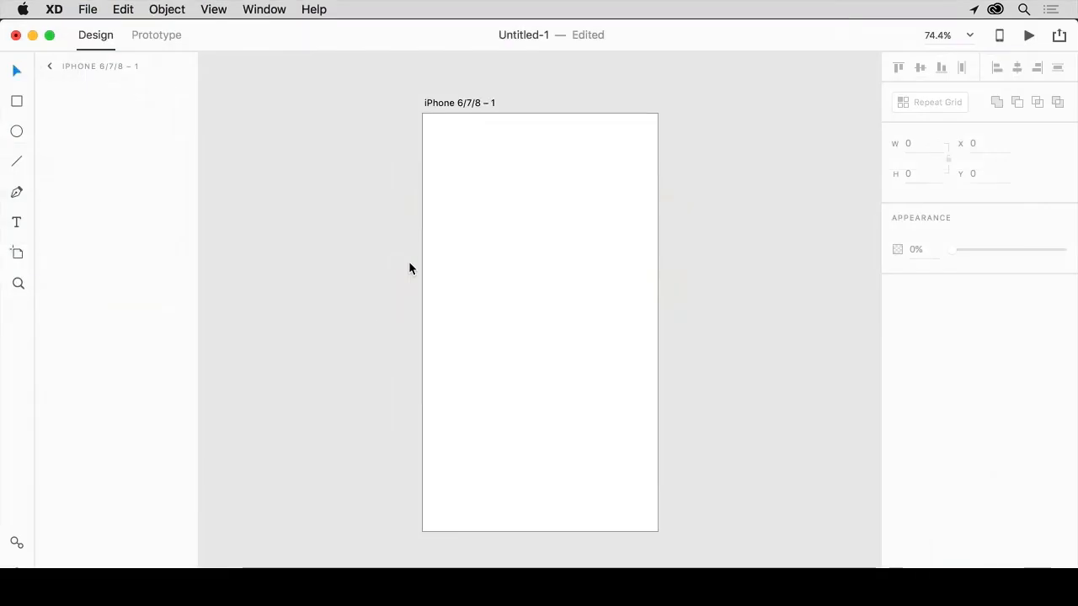
{"action": "key", "text": "super+v"}
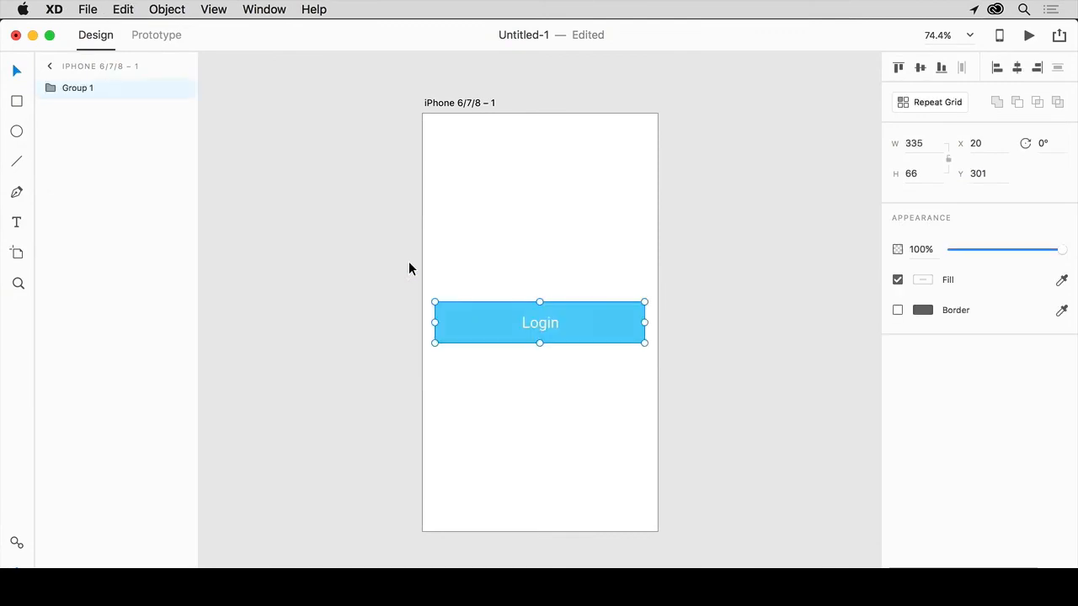
{"action": "left_click", "coordinate": [50, 88]}
{"action": "left_click", "coordinate": [87, 111]}
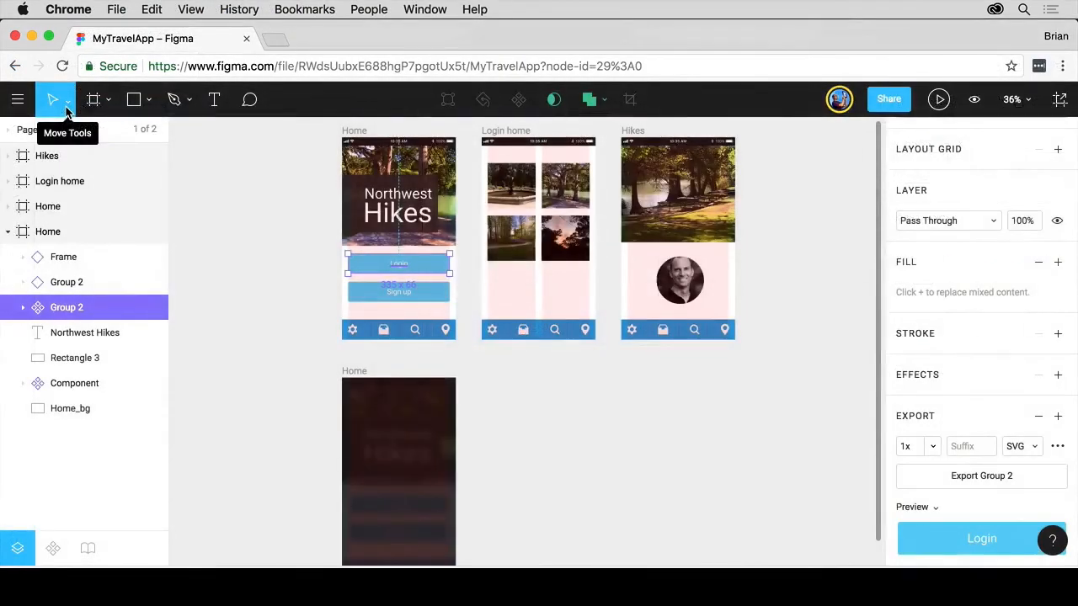
{"action": "left_click", "coordinate": [20, 101]}
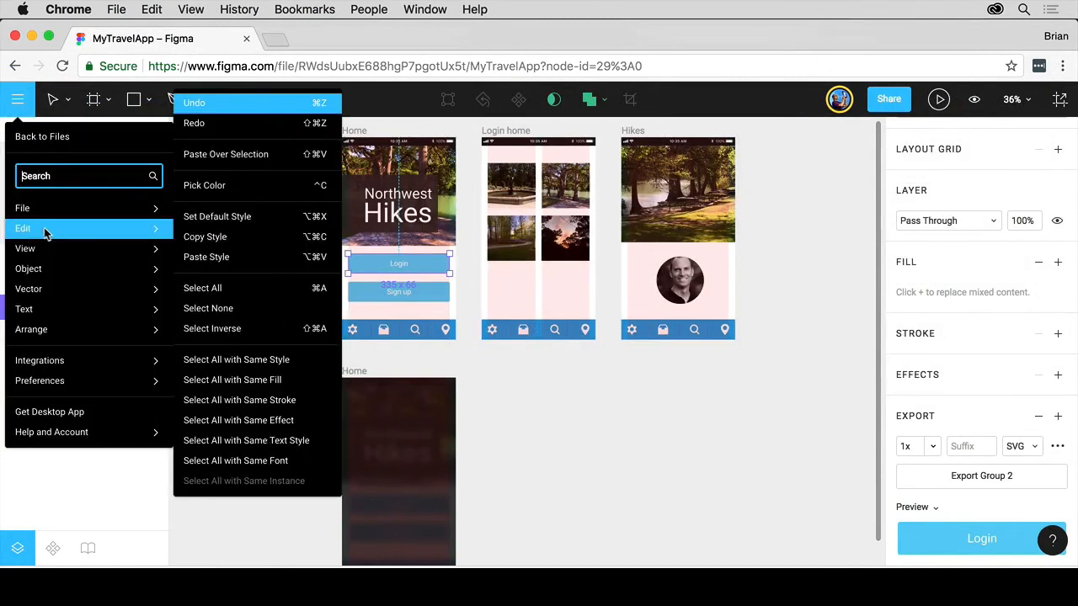
{"action": "mouse_move", "coordinate": [49, 216]}
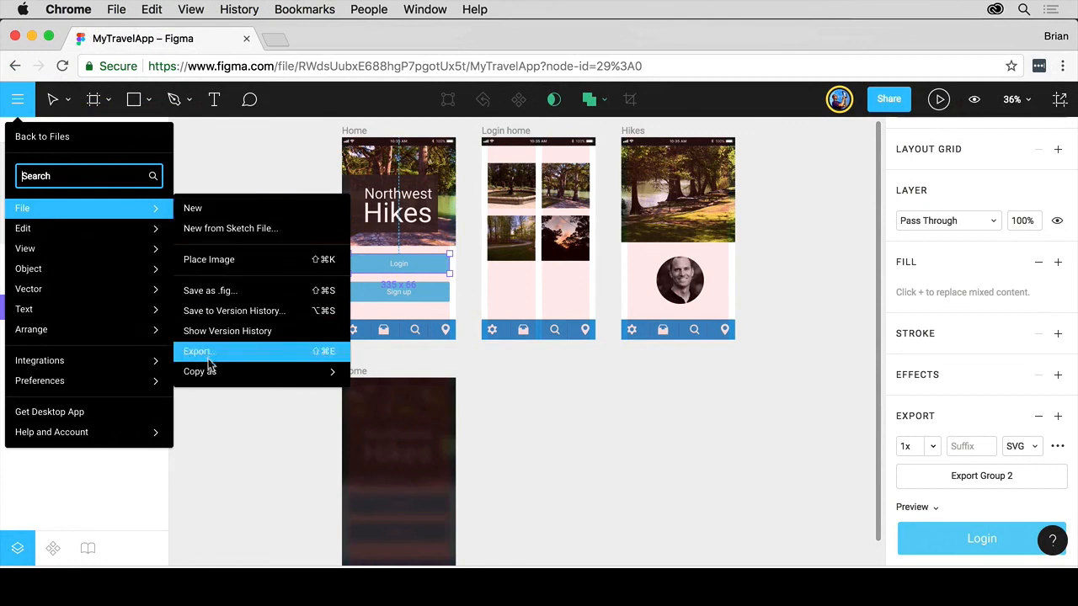
{"action": "mouse_move", "coordinate": [308, 376]}
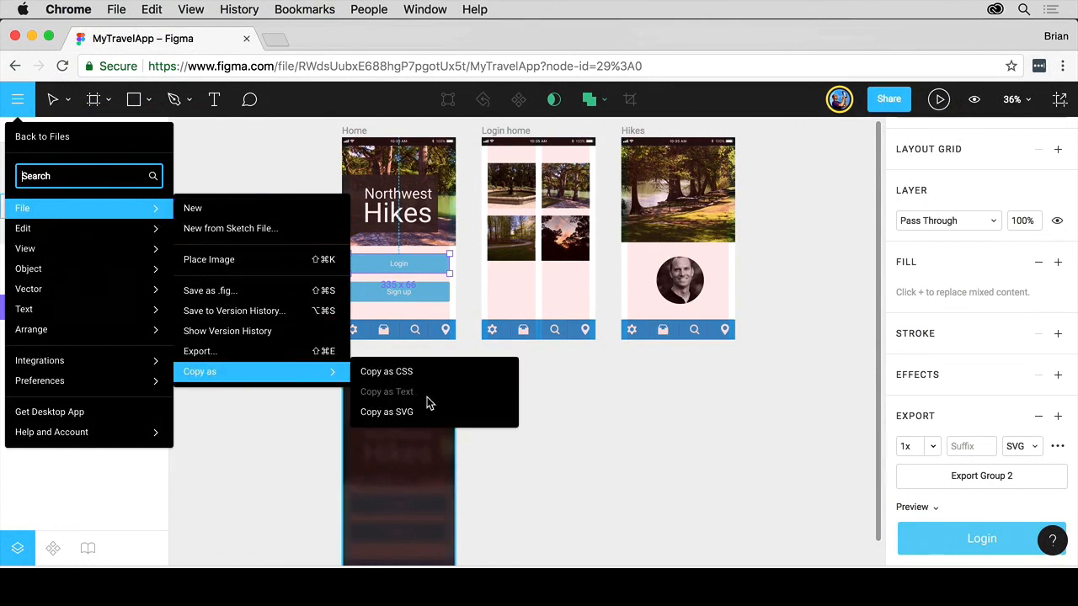
{"action": "left_click", "coordinate": [620, 466]}
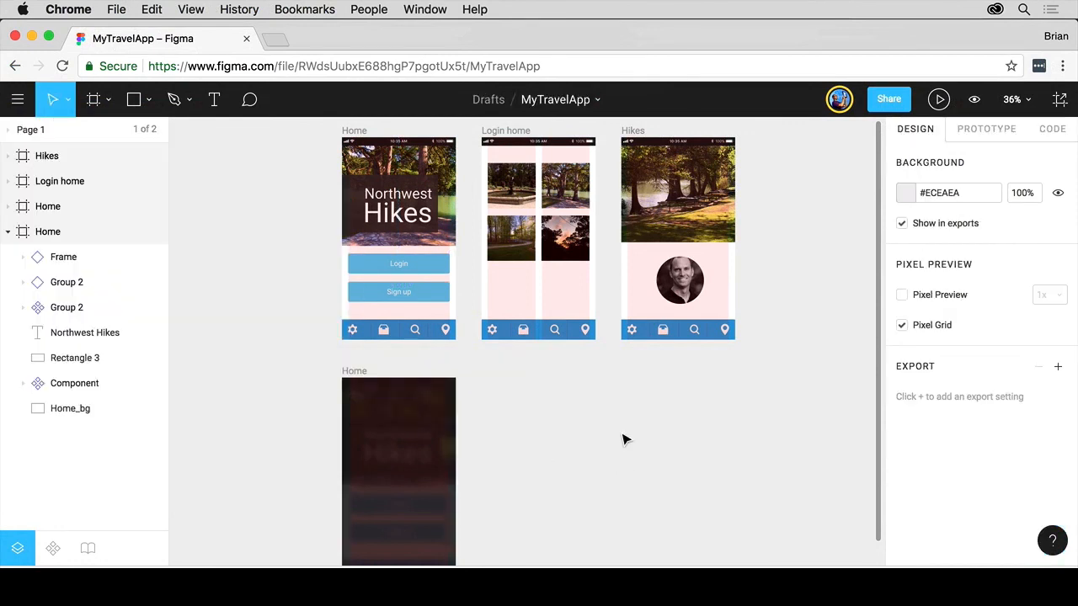